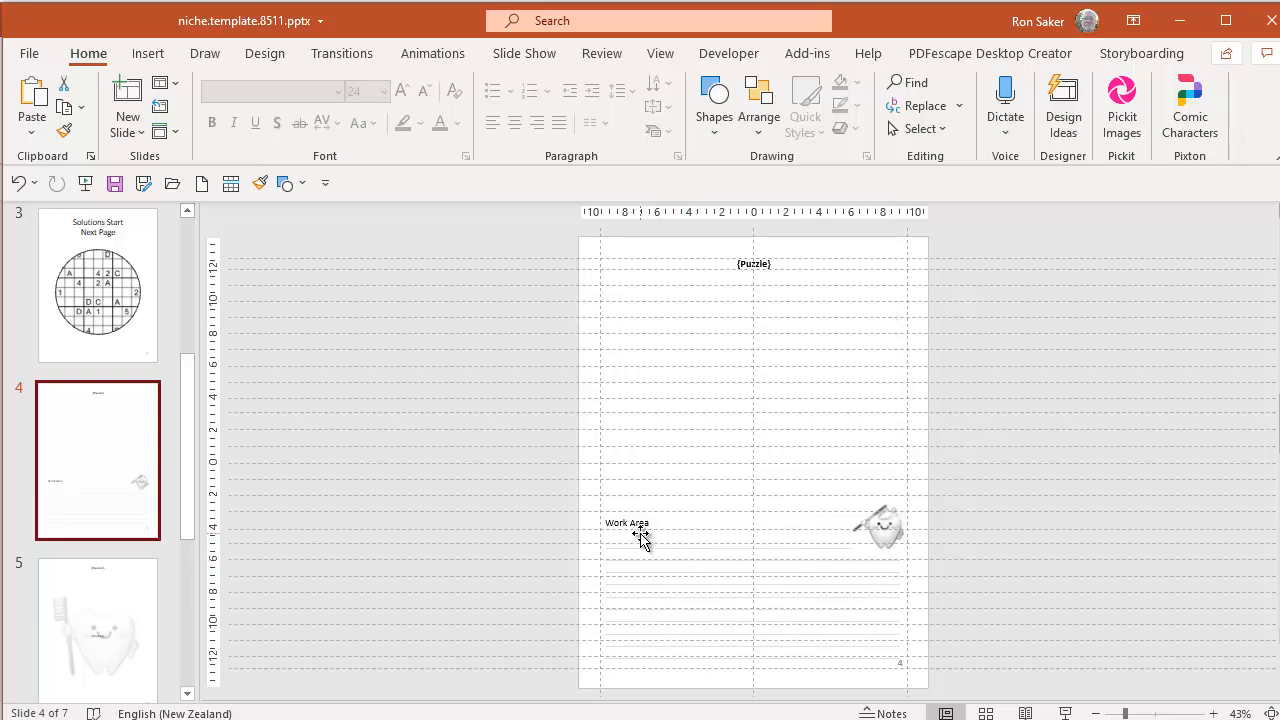
# Examine the lined work area text box and the tooth picture on the puzzle page, slide 4.
pyautogui.click(639, 584)
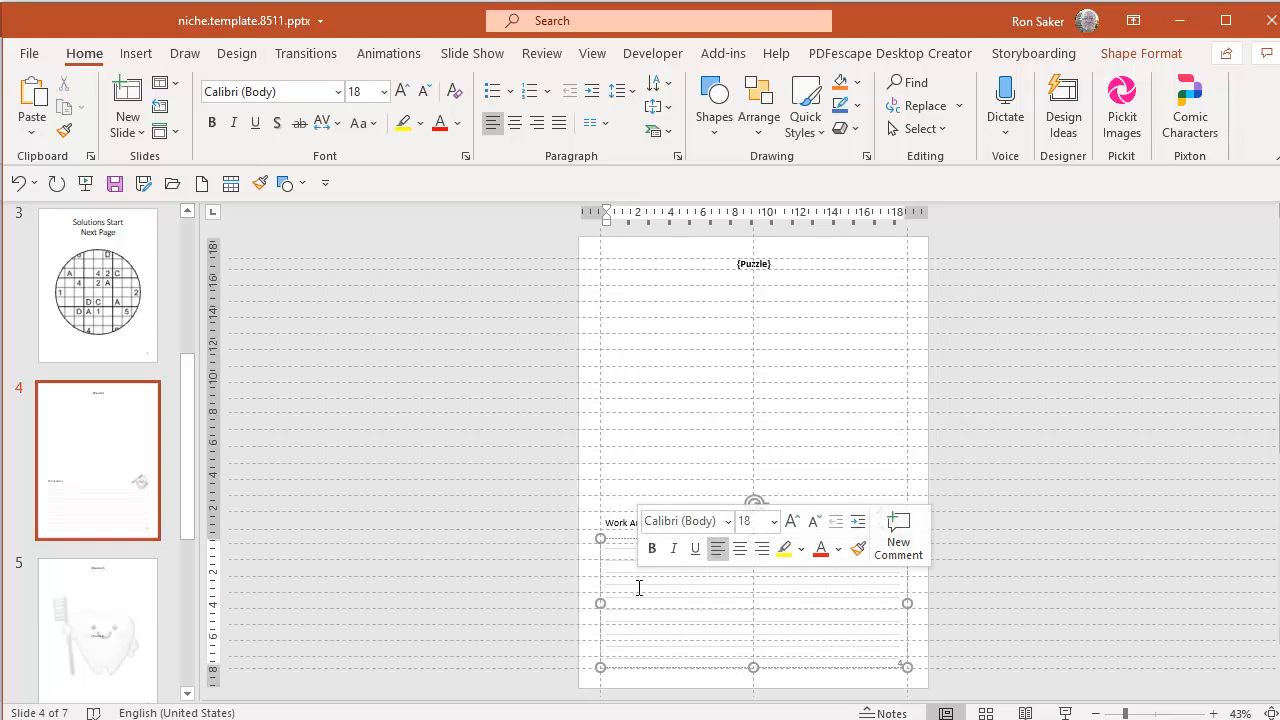
pyautogui.click(784, 596)
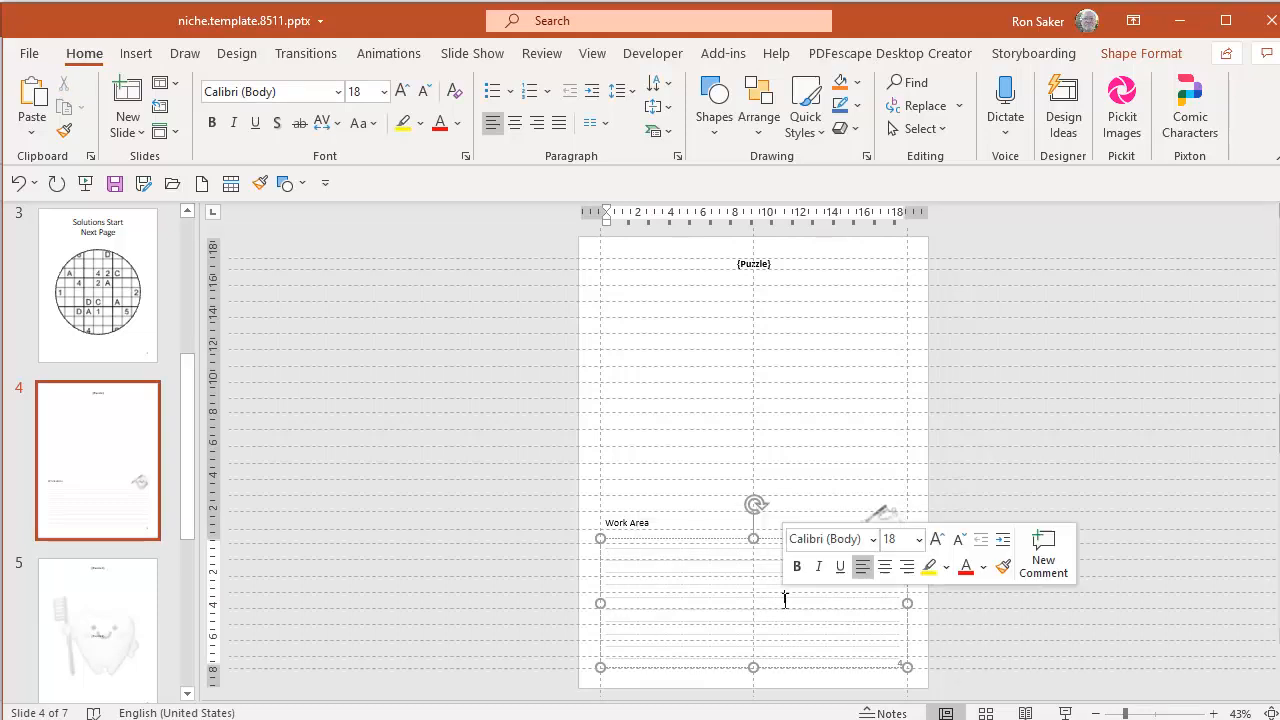
pyautogui.click(920, 477)
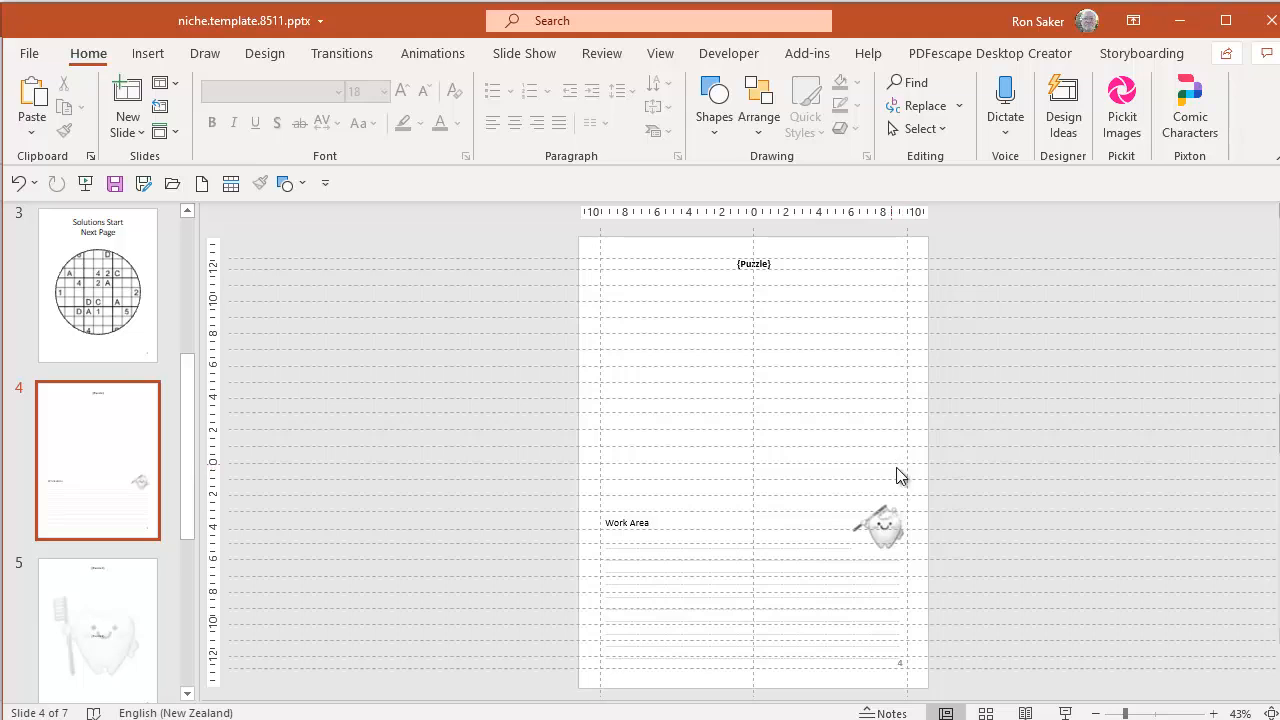
pyautogui.click(885, 535)
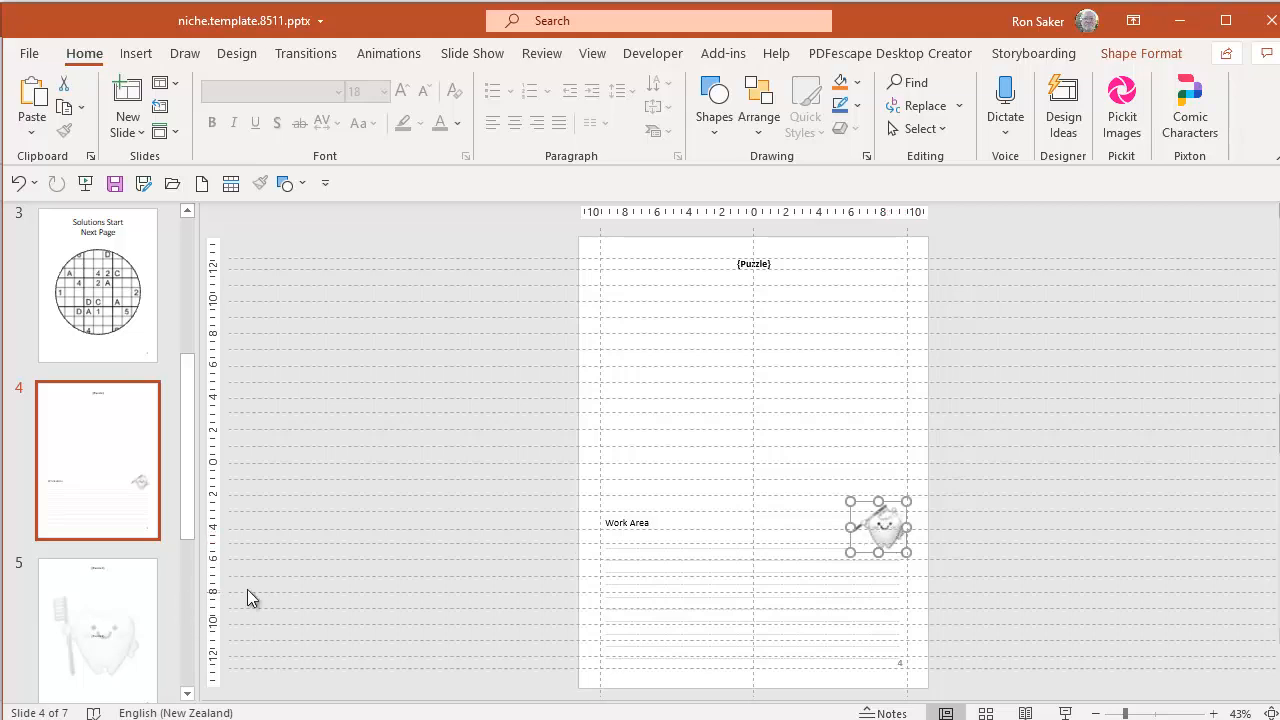
# Review the puzzle placeholders and background tooth pictures on slides 5, 6 and 7.
pyautogui.click(186, 480)
pyautogui.moveTo(186, 488); pyautogui.dragTo(190, 573)
pyautogui.click(112, 394)
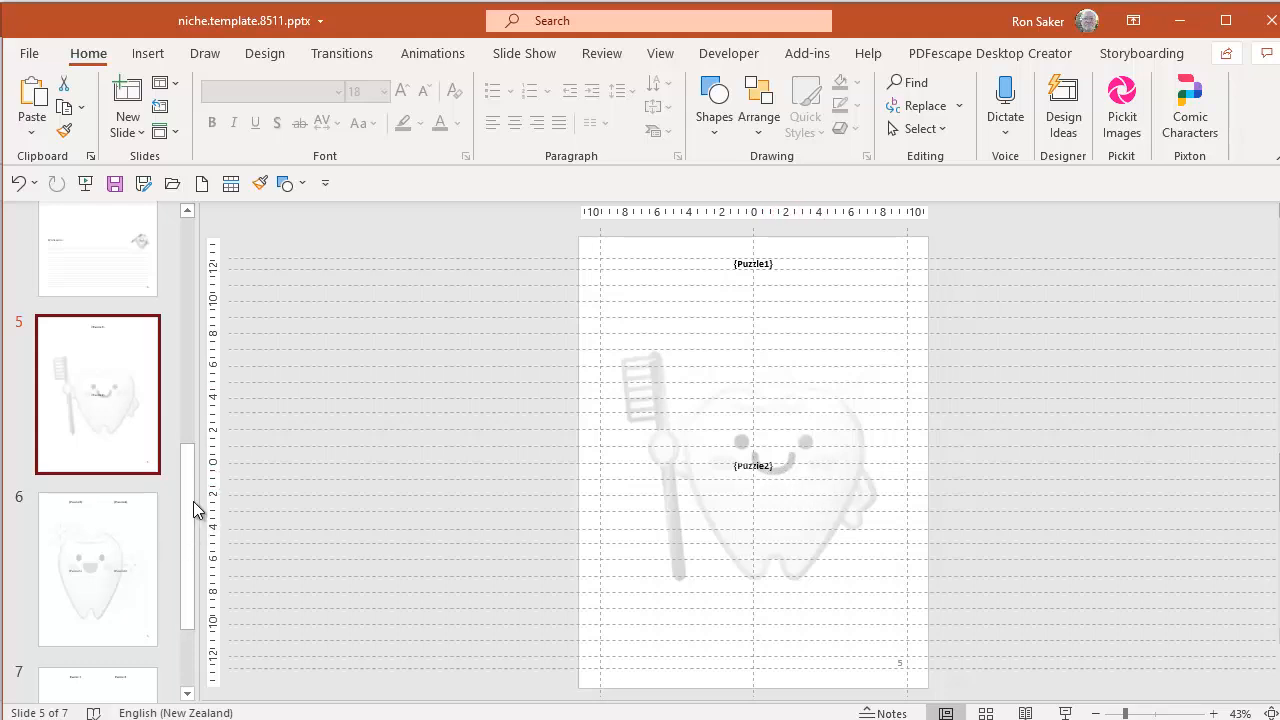
pyautogui.moveTo(190, 495); pyautogui.dragTo(200, 550)
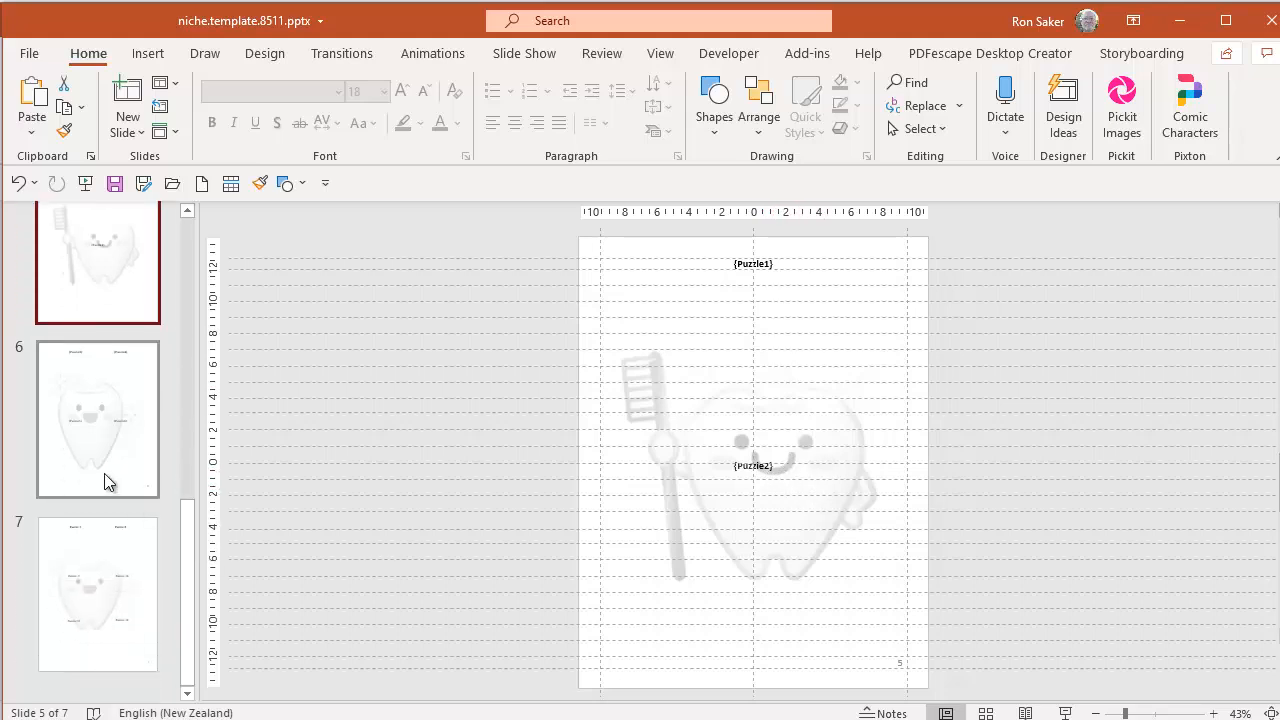
pyautogui.click(103, 428)
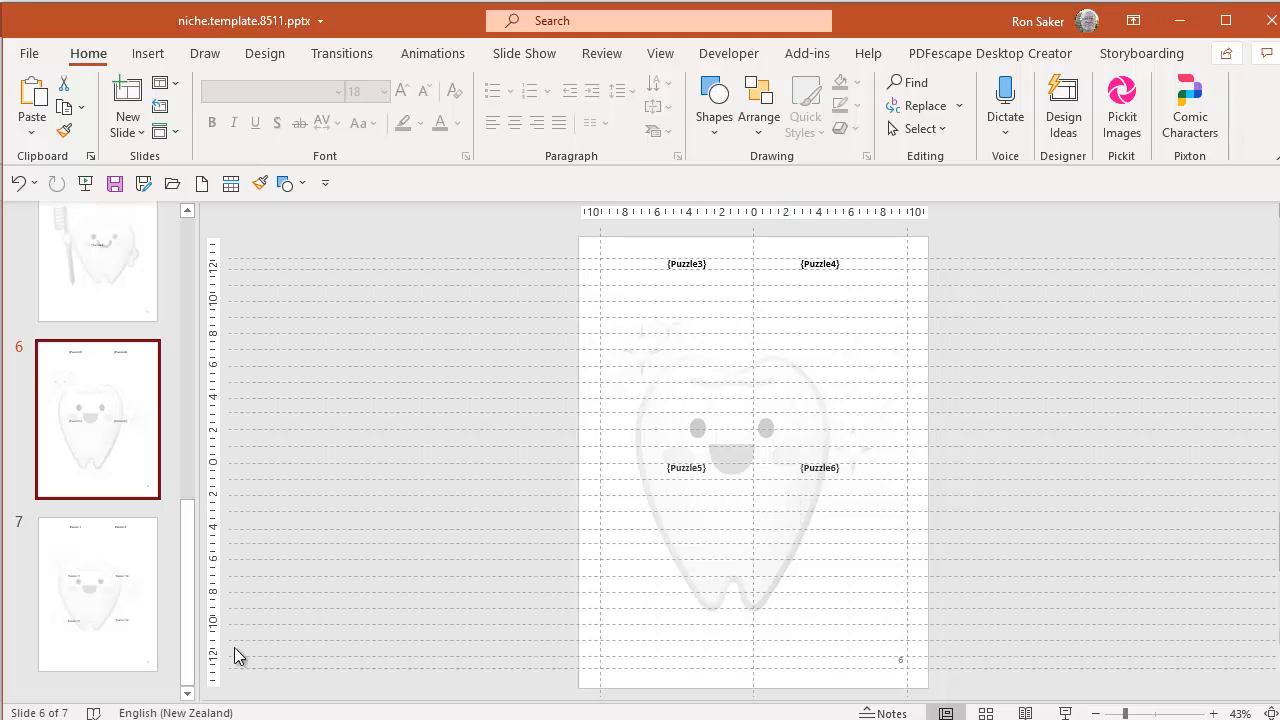
pyautogui.click(99, 600)
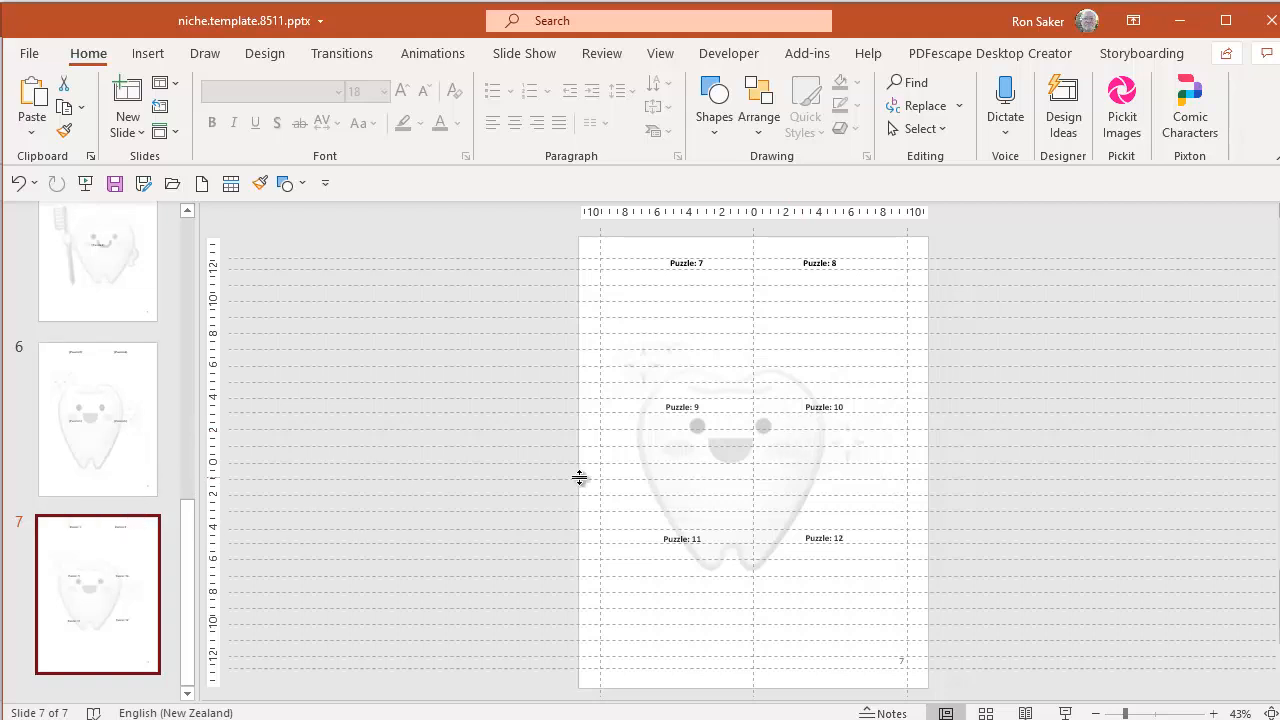
# Set the transparency of the tooth picture on slide 7 to 80%.
pyautogui.click(789, 463)
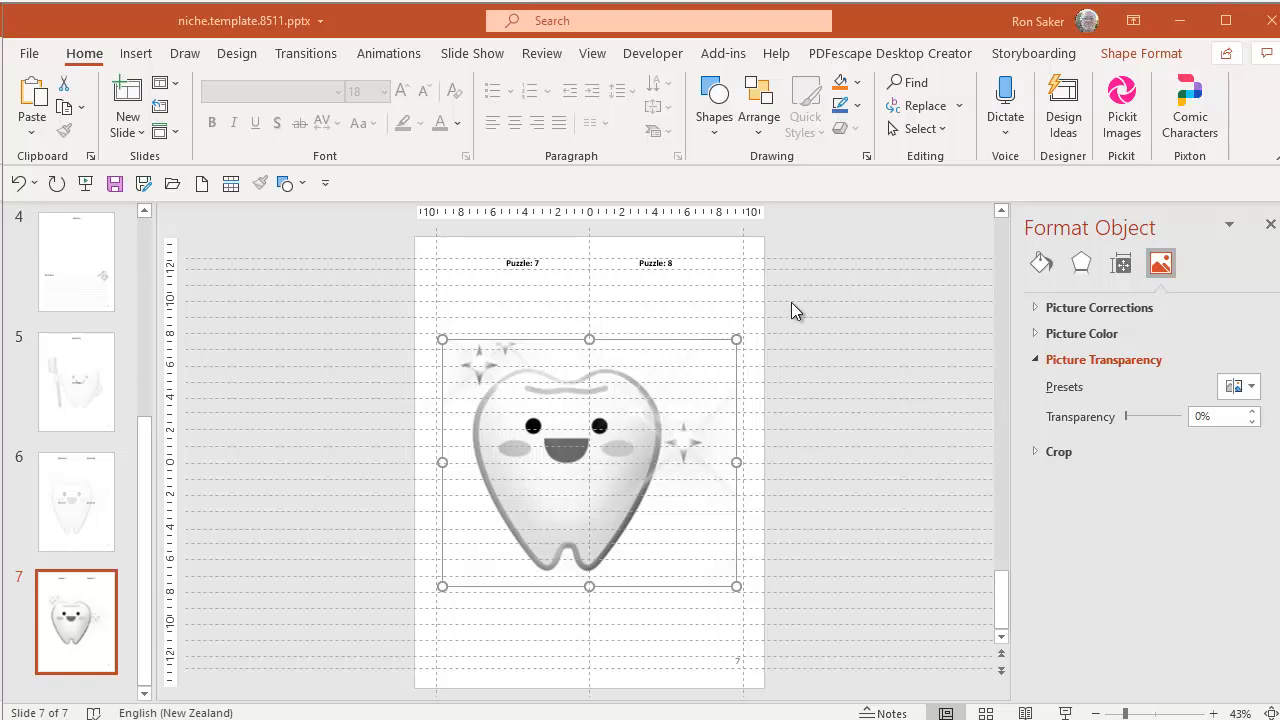
pyautogui.rightClick(629, 388)
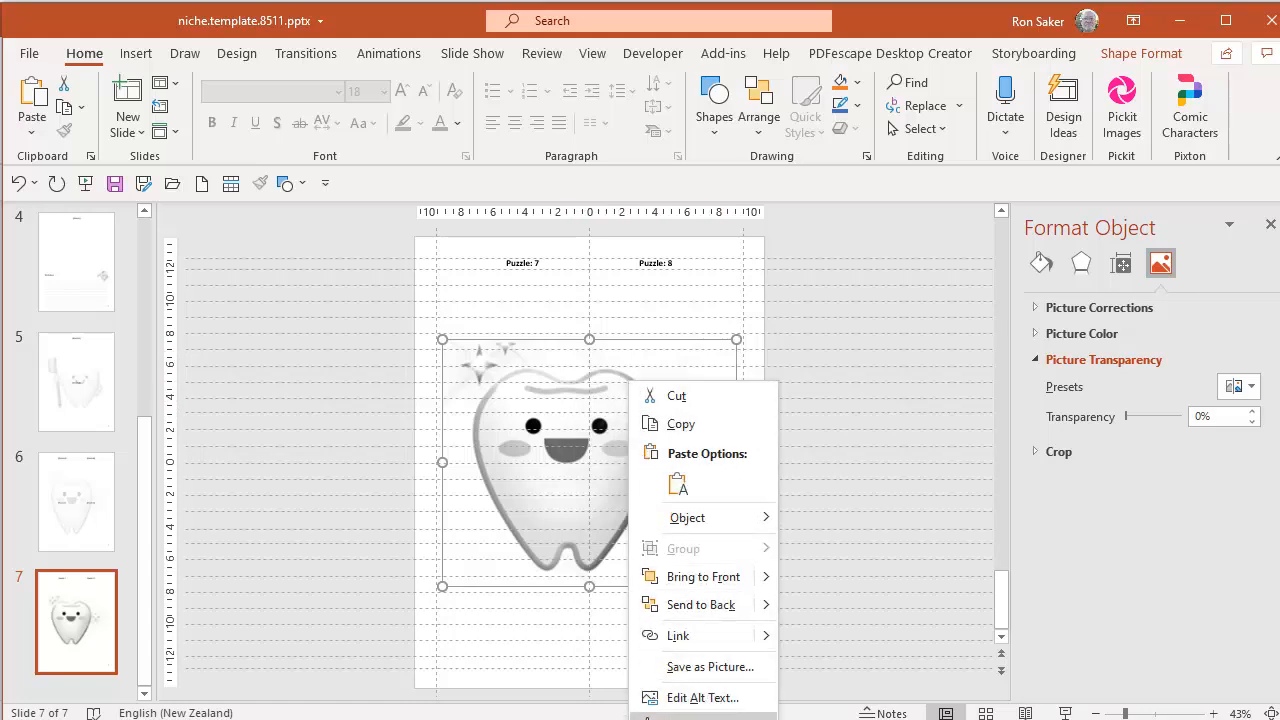
pyautogui.click(703, 716)
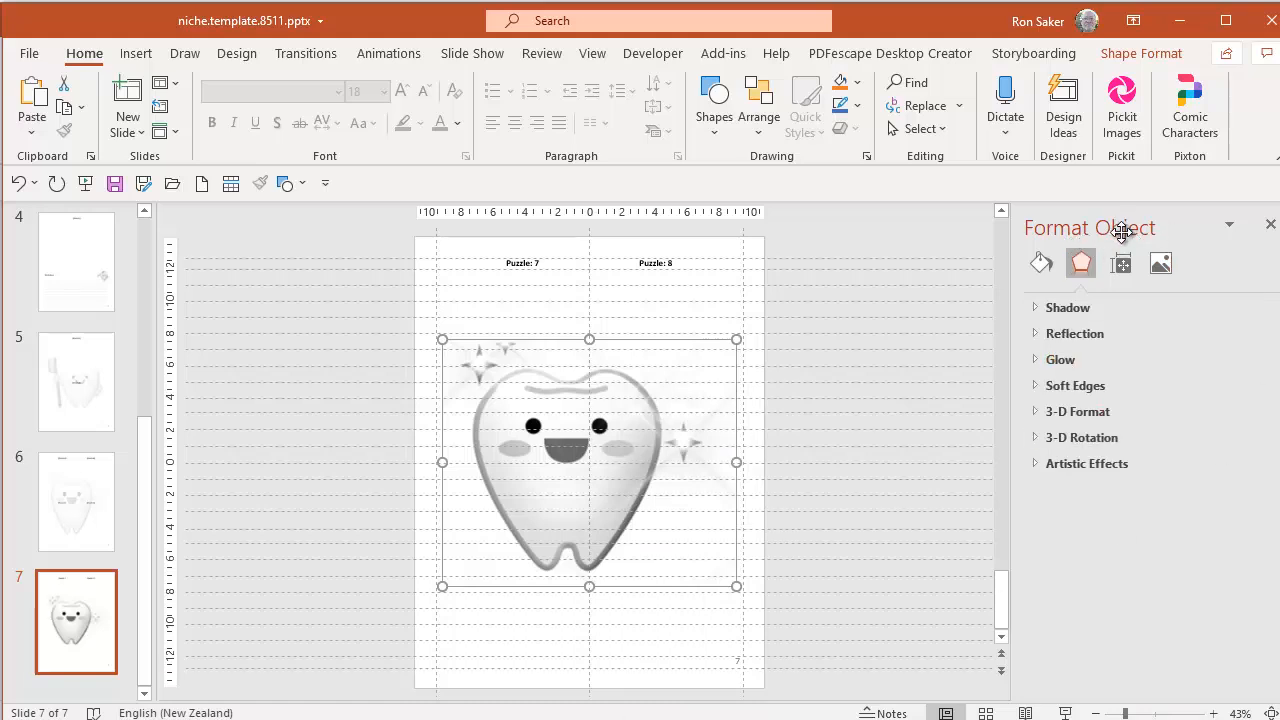
pyautogui.click(1161, 265)
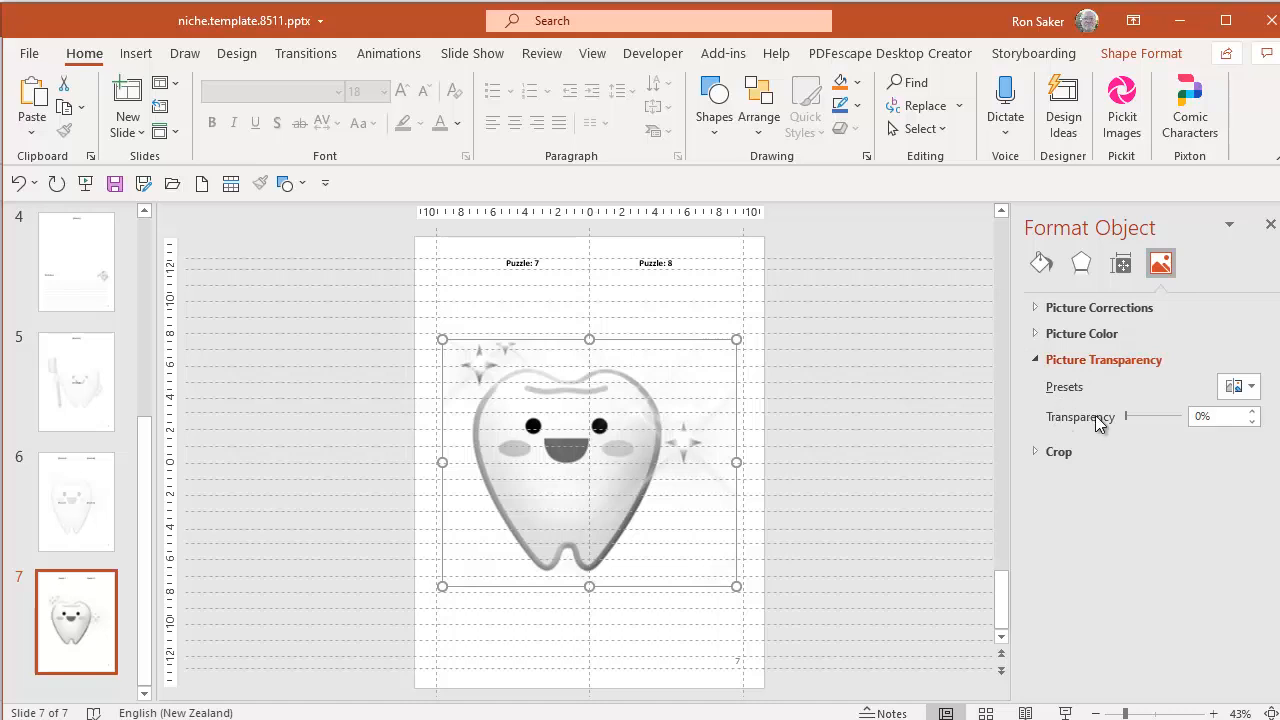
pyautogui.click(1200, 415)
pyautogui.write('8')
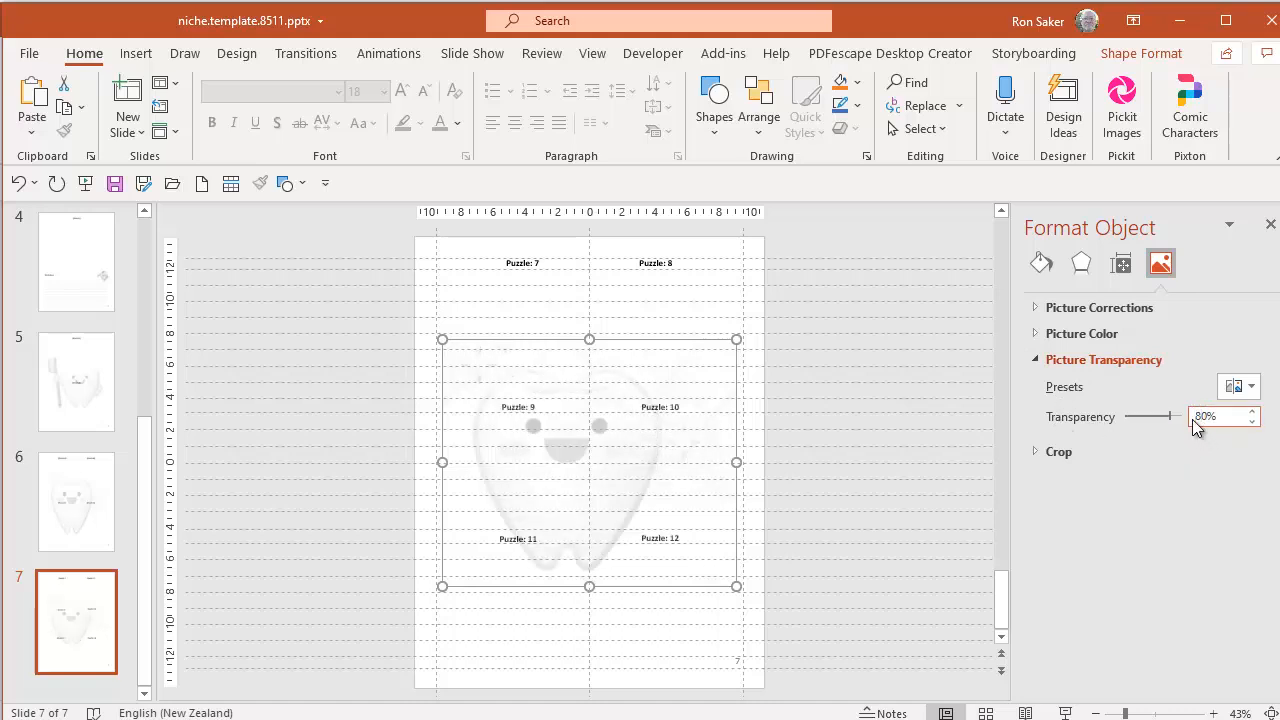
# Send the faded tooth picture on slide 7 to the back, behind the puzzle labels, and deselect it.
pyautogui.click(712, 438)
pyautogui.rightClick(712, 434)
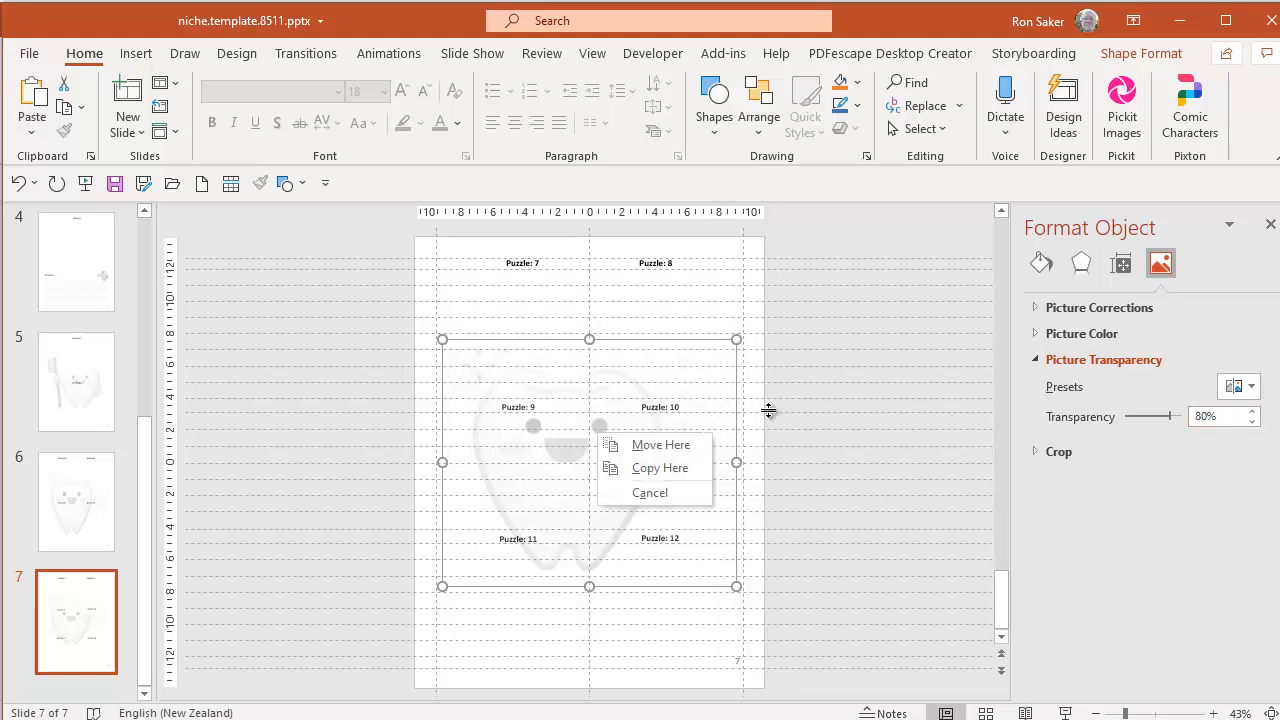
pyautogui.click(709, 375)
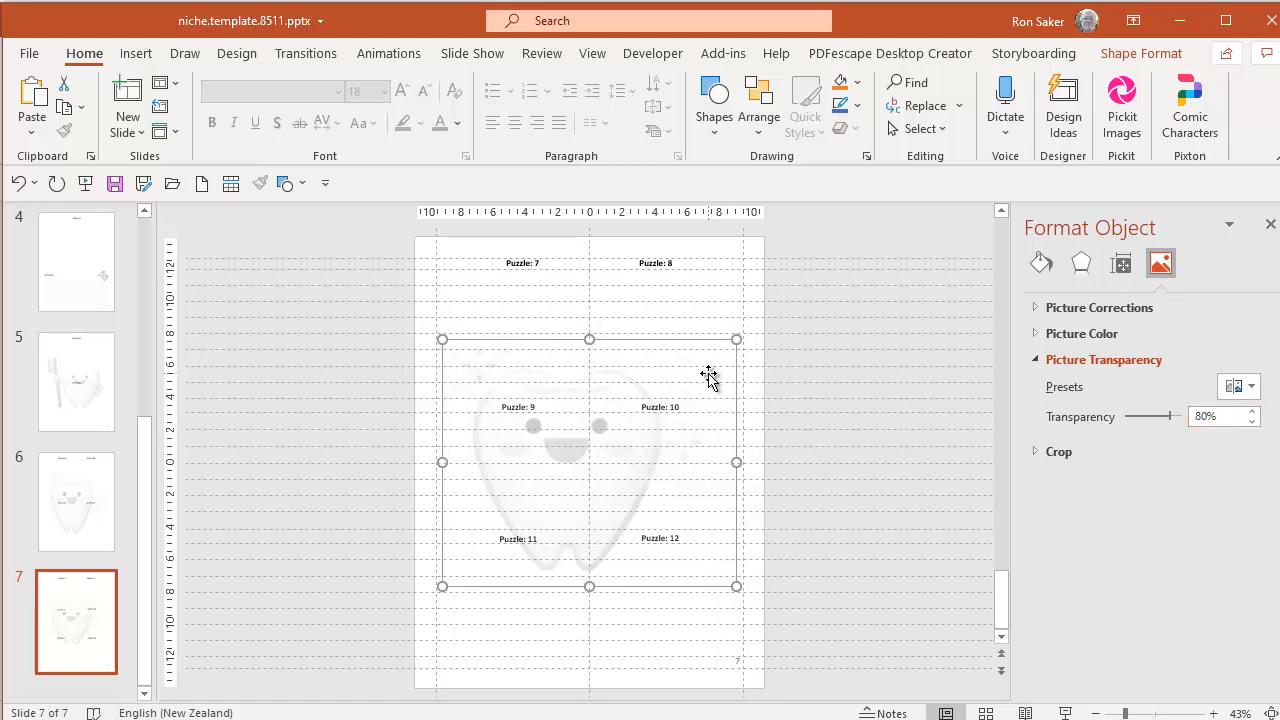
pyautogui.click(757, 130)
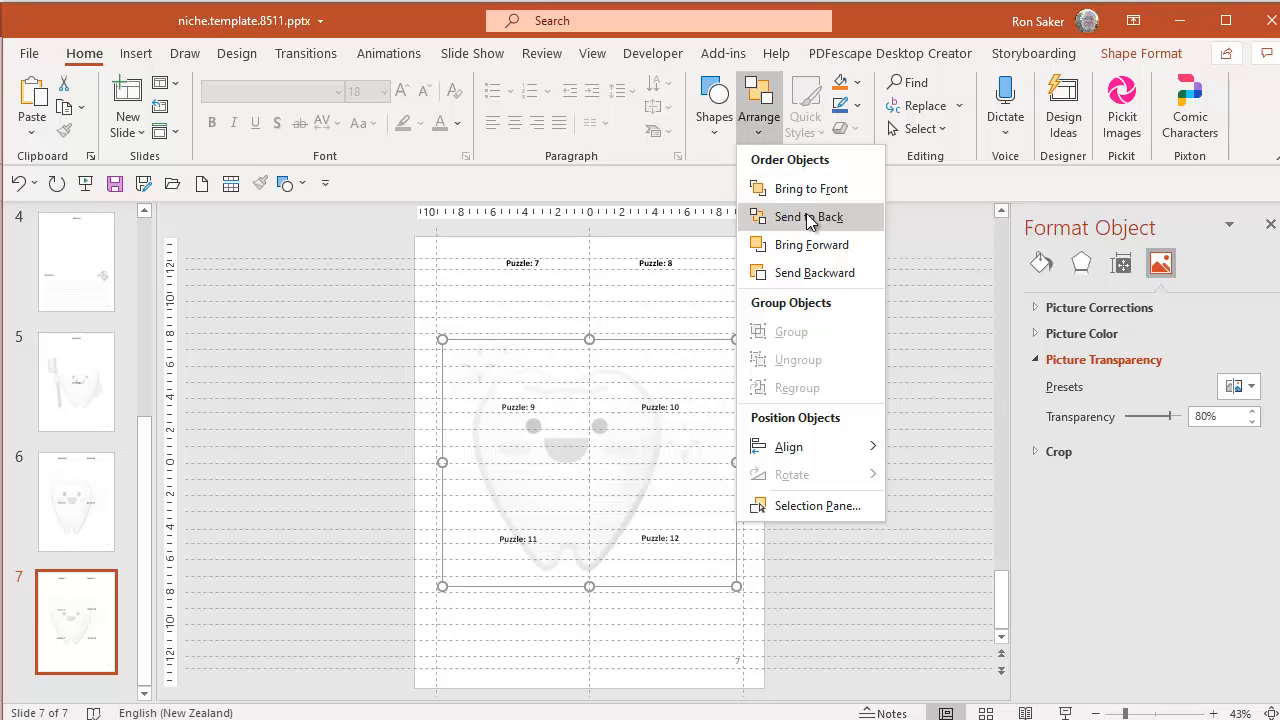
pyautogui.click(808, 217)
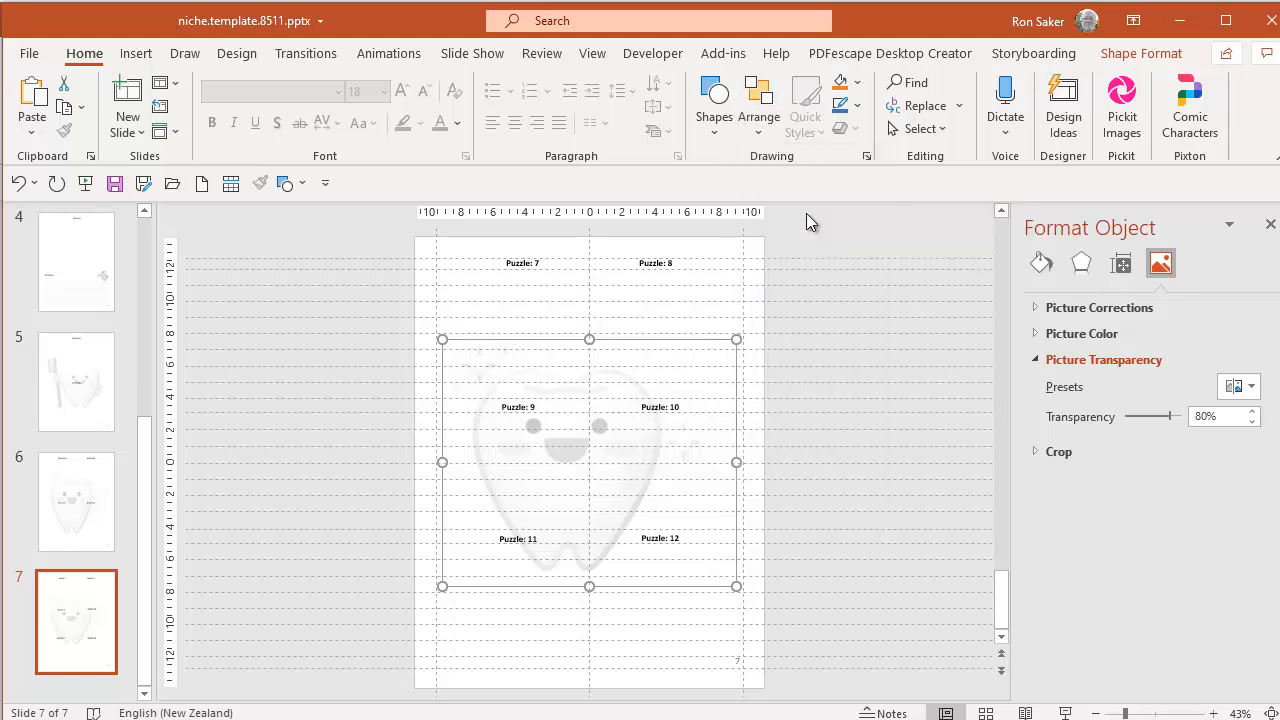
pyautogui.click(788, 306)
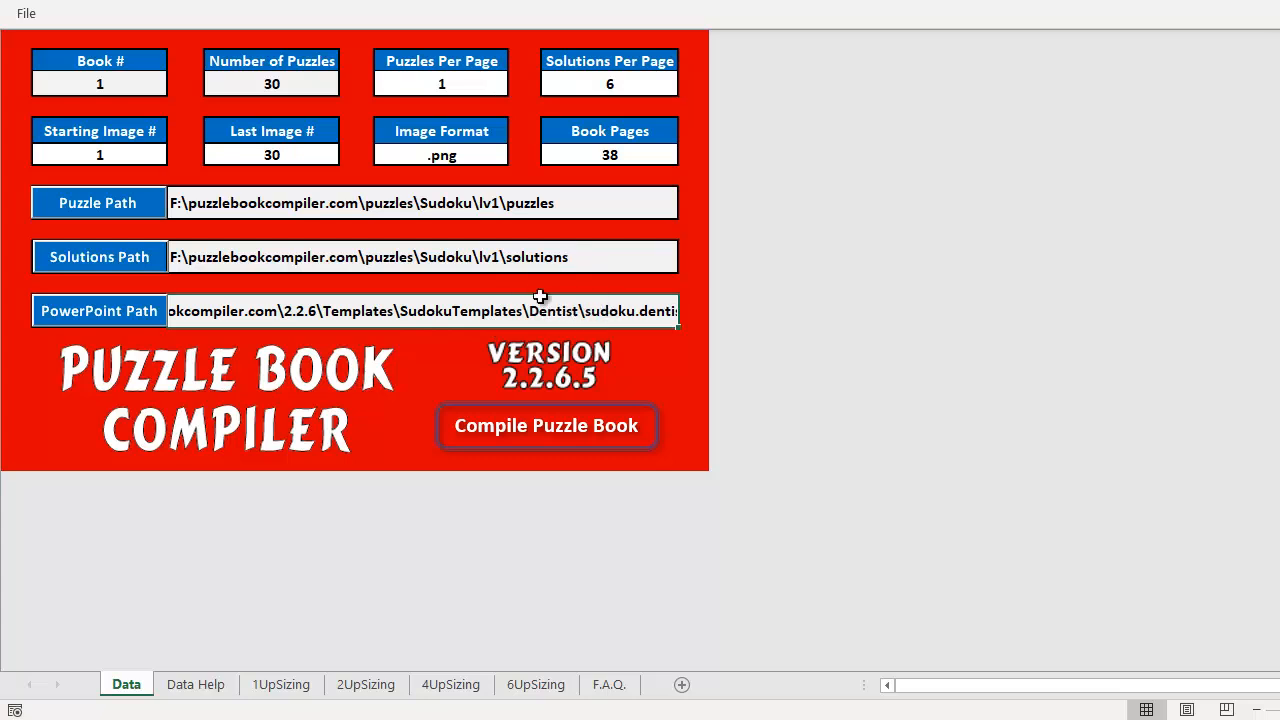
# Compile the puzzle book from the Puzzle Book Compiler workbook using the dentist Sudoku PowerPoint template.
pyautogui.click(544, 430)
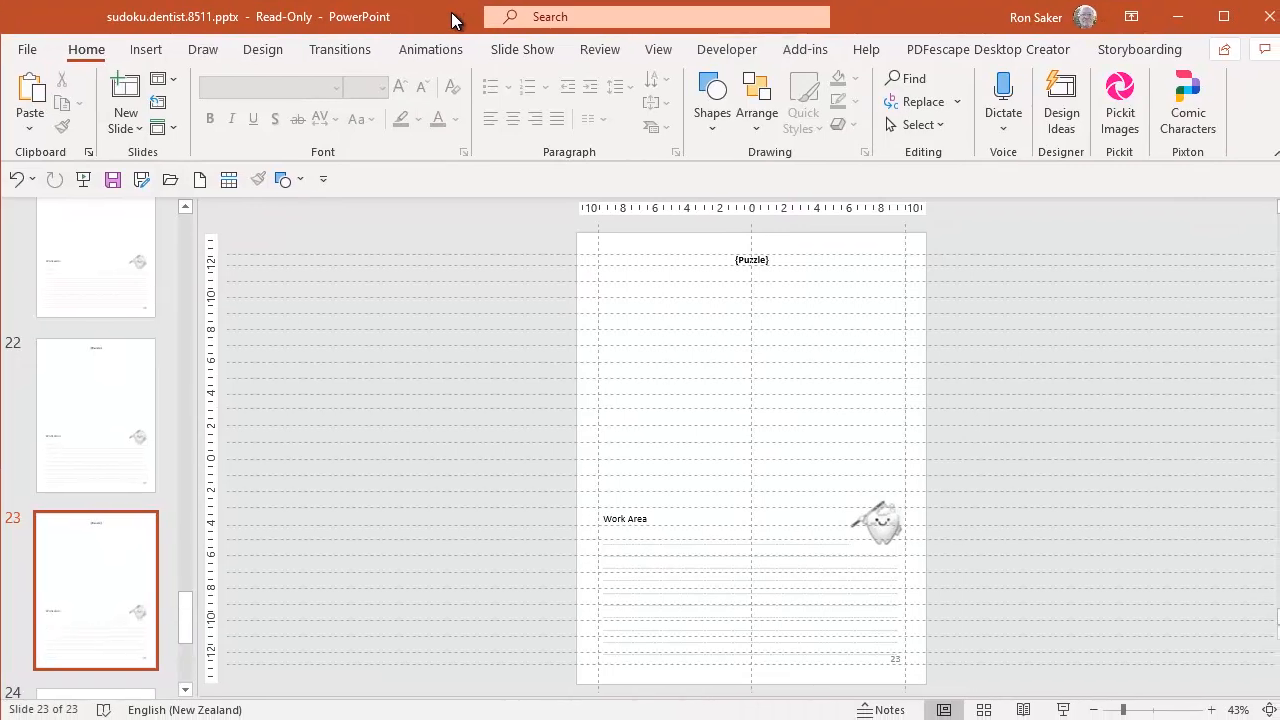
pyautogui.hotkey('ctrl', 'd')
pyautogui.hotkey('ctrl', 'd')
pyautogui.hotkey('ctrl', 'd')
pyautogui.hotkey('ctrl', 'd')
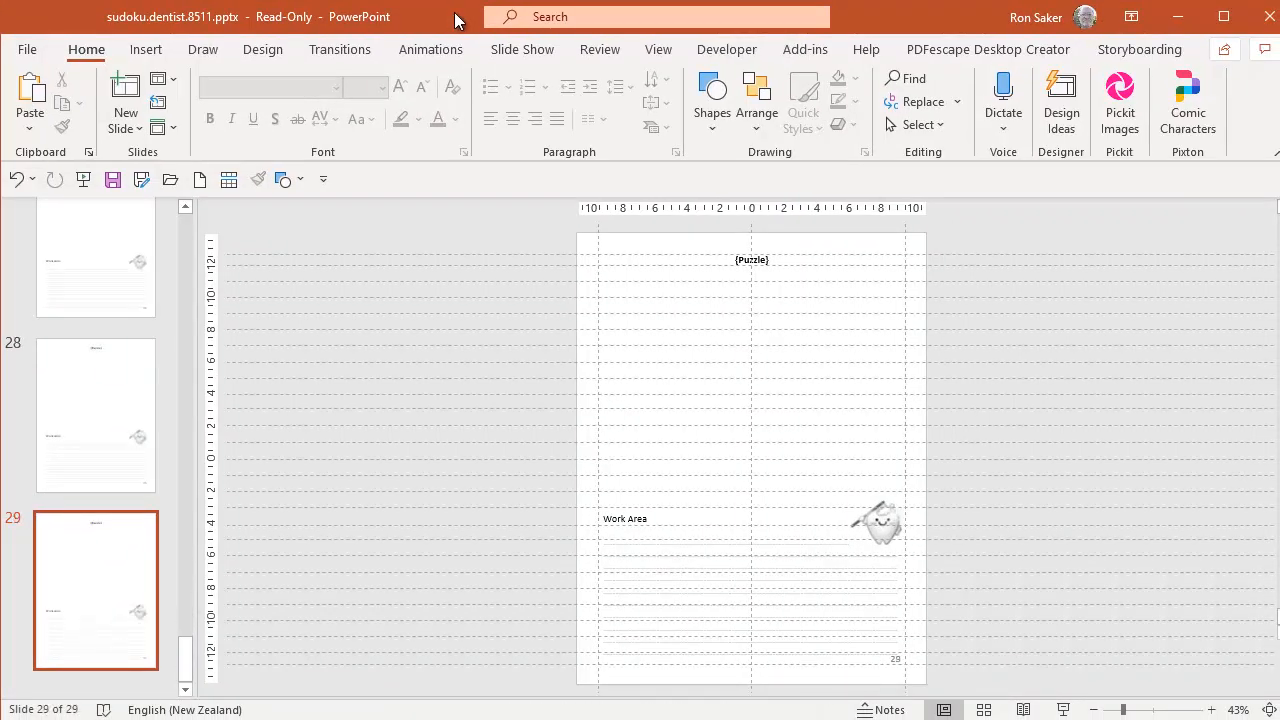
pyautogui.hotkey('ctrl', 'd')
pyautogui.hotkey('ctrl', 'd')
pyautogui.hotkey('ctrl', 'd')
pyautogui.hotkey('ctrl', 'd')
pyautogui.hotkey('ctrl', 'd')
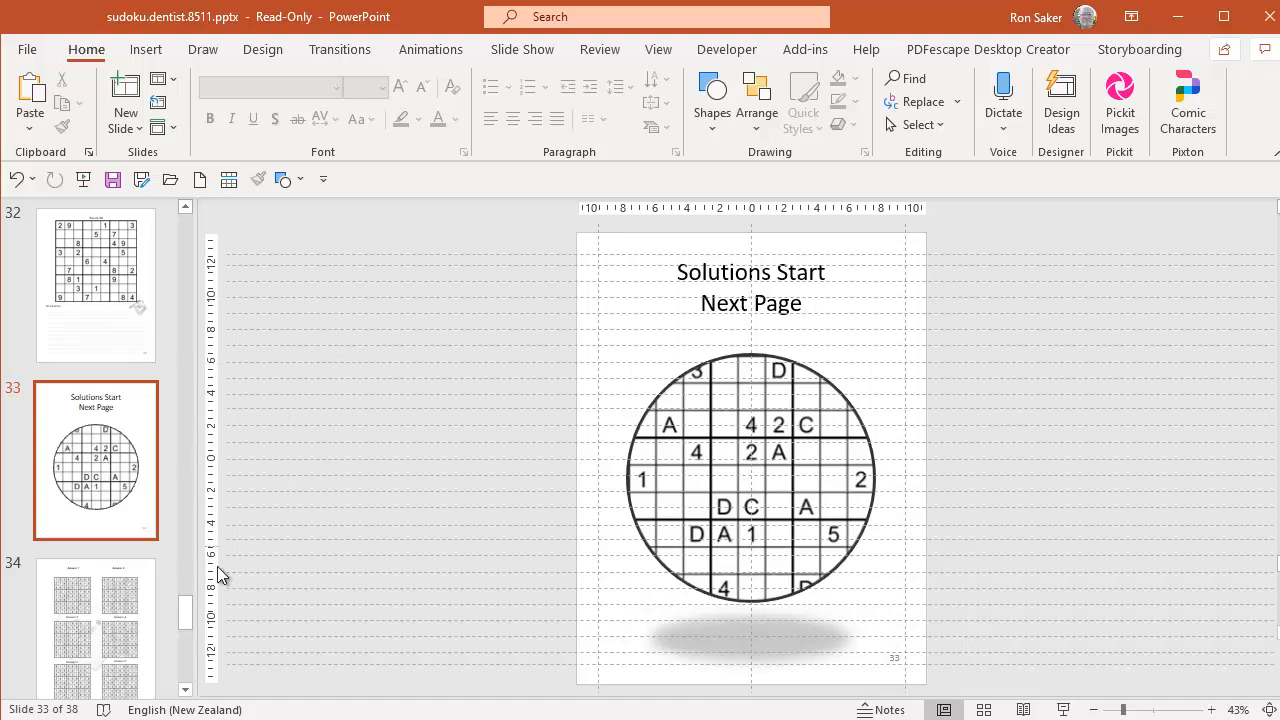
# Check the compiled dentist book's title page, the What is Sudoku? page and the first puzzle page.
pyautogui.moveTo(190, 622); pyautogui.dragTo(174, 214)
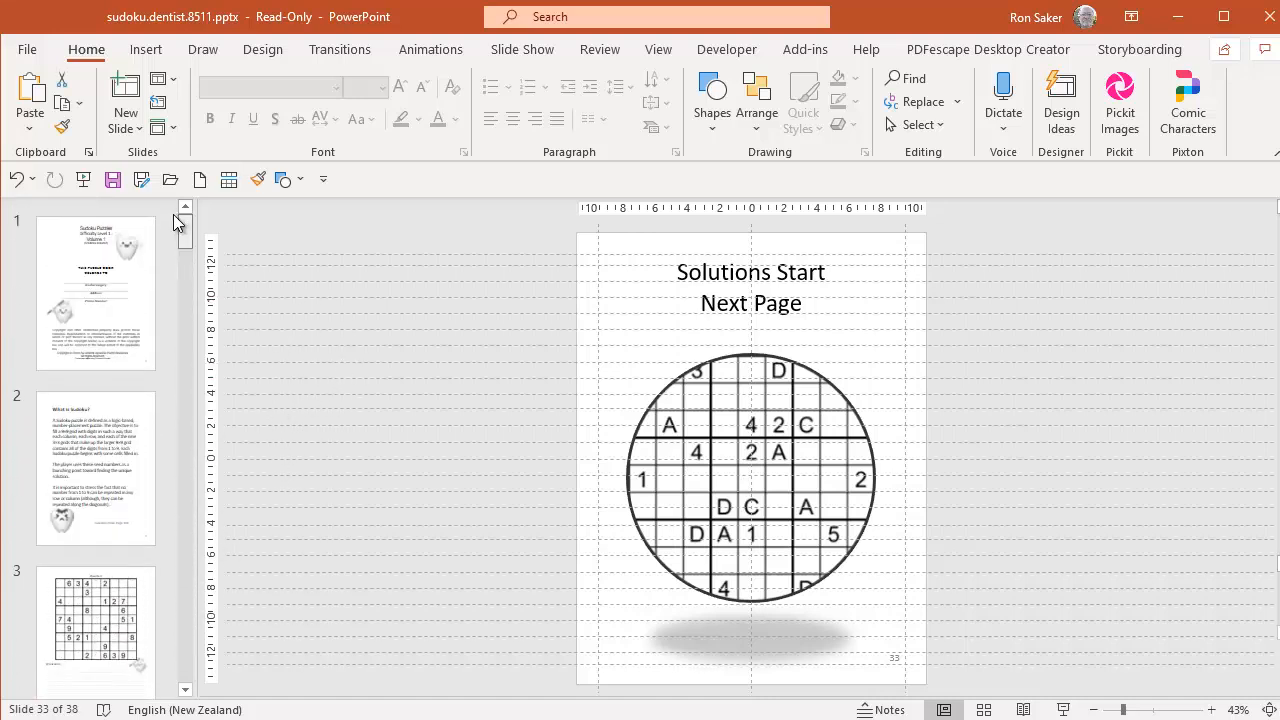
pyautogui.click(126, 316)
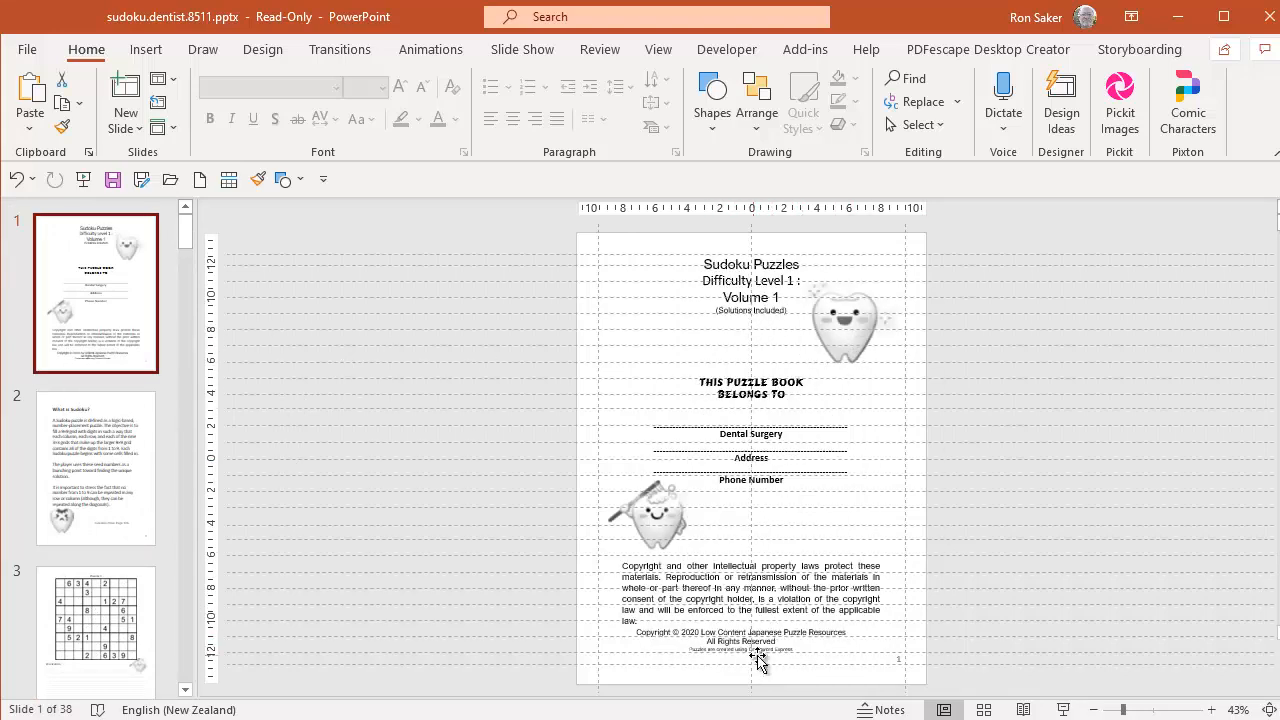
pyautogui.click(120, 444)
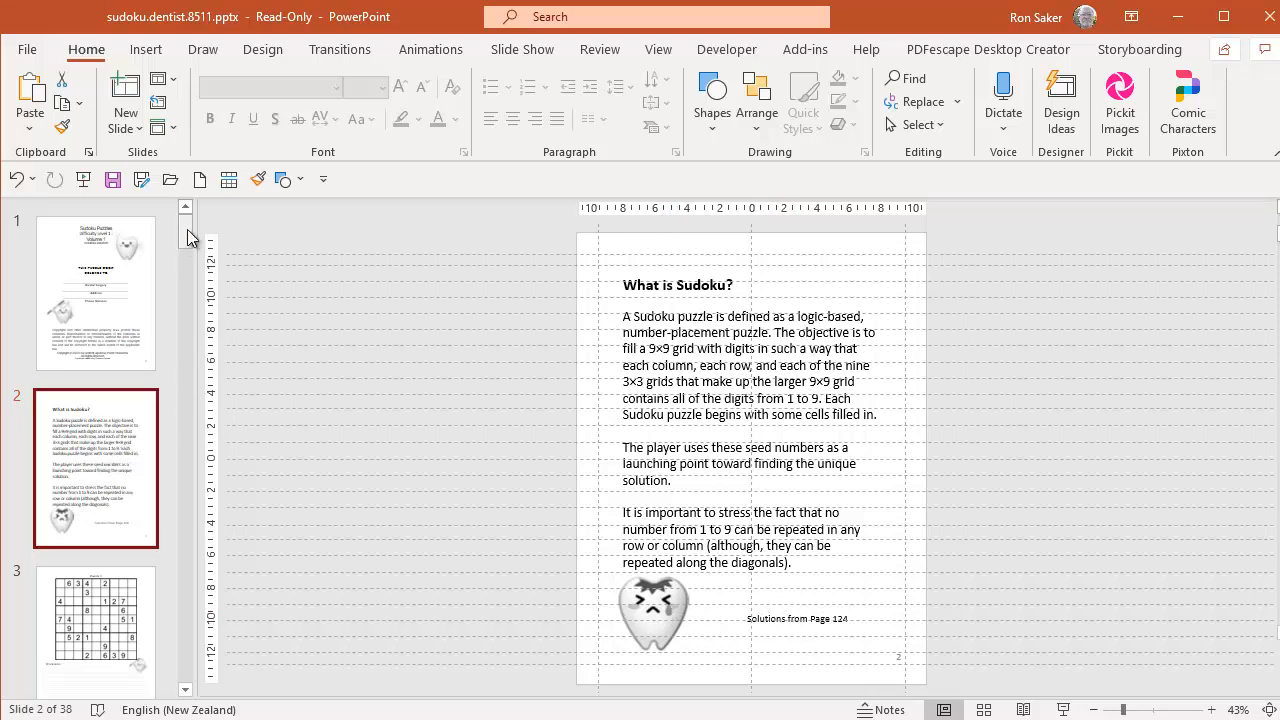
pyautogui.scroll(-4, 186, 240)
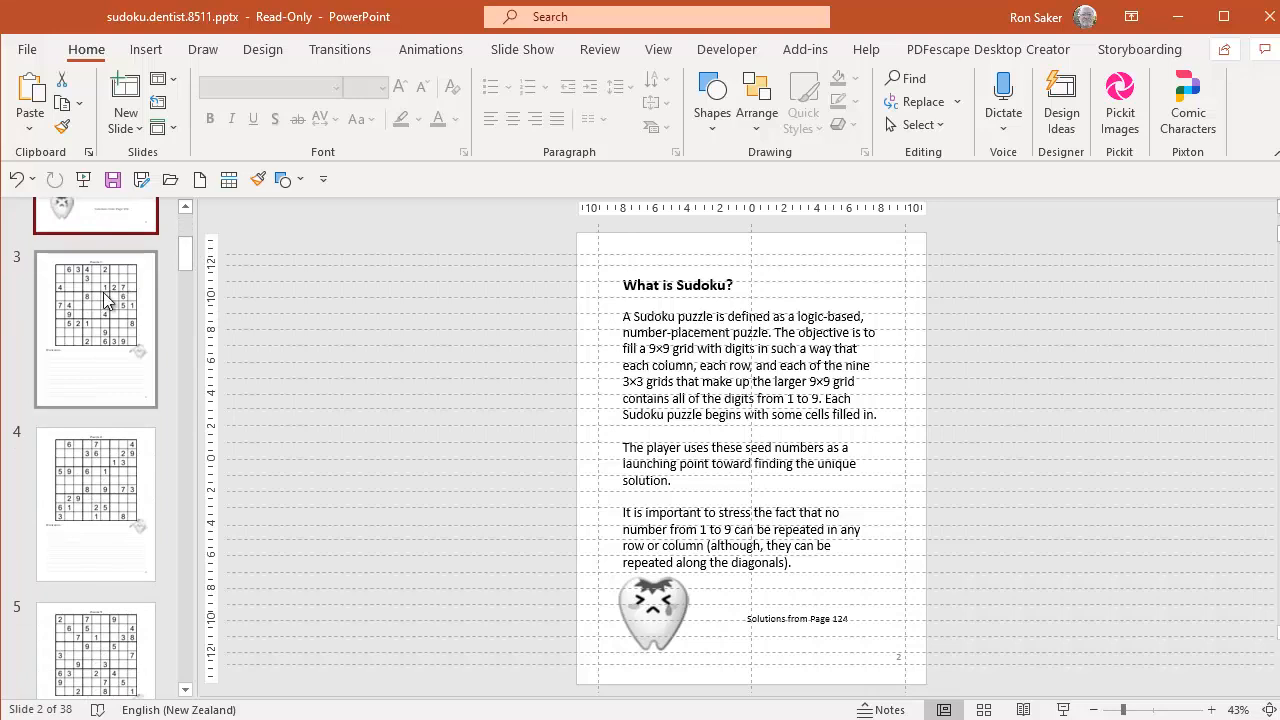
pyautogui.click(107, 299)
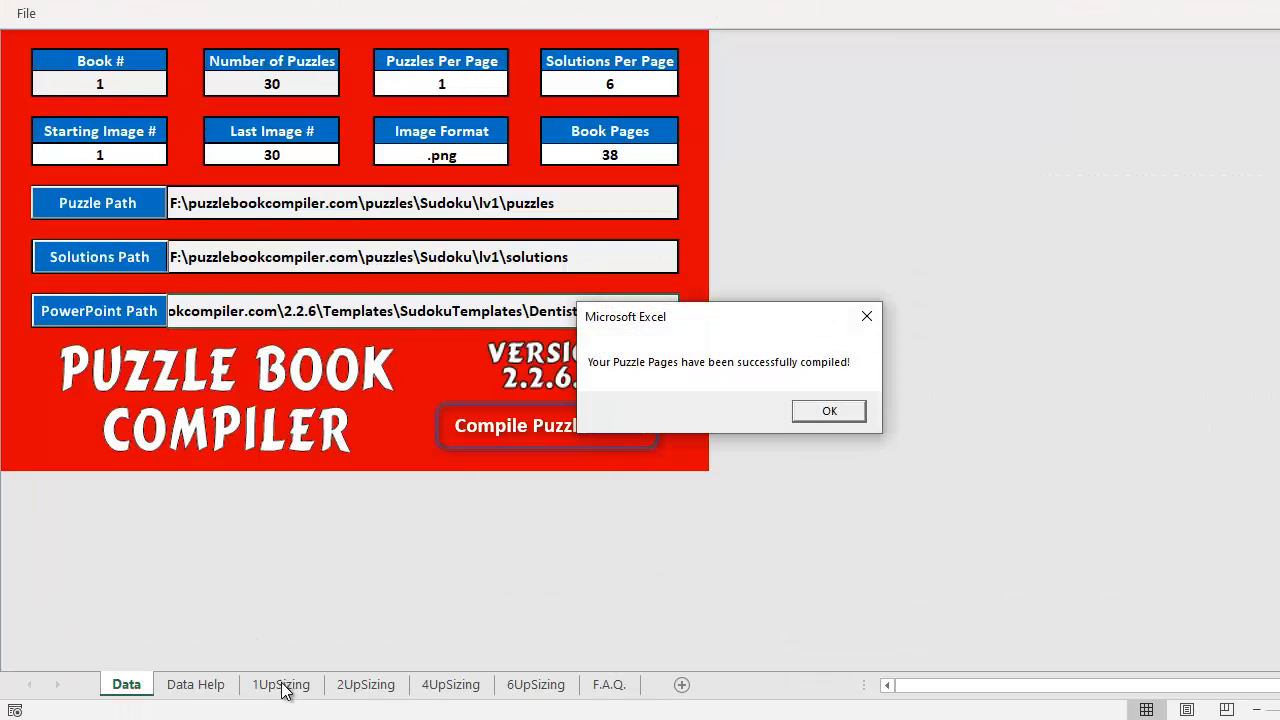
# Acknowledge the compile message in the Puzzle Book Compiler workbook and open the 1UpSizing sheet.
pyautogui.click(829, 413)
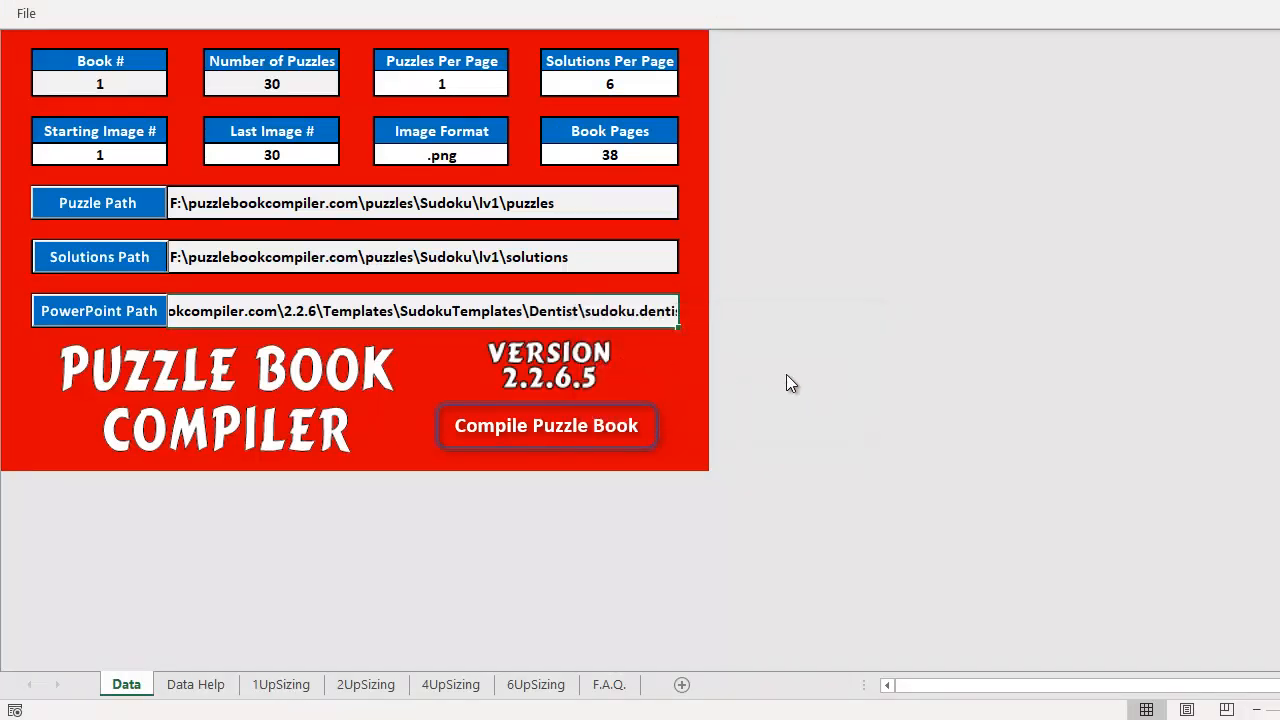
pyautogui.click(283, 688)
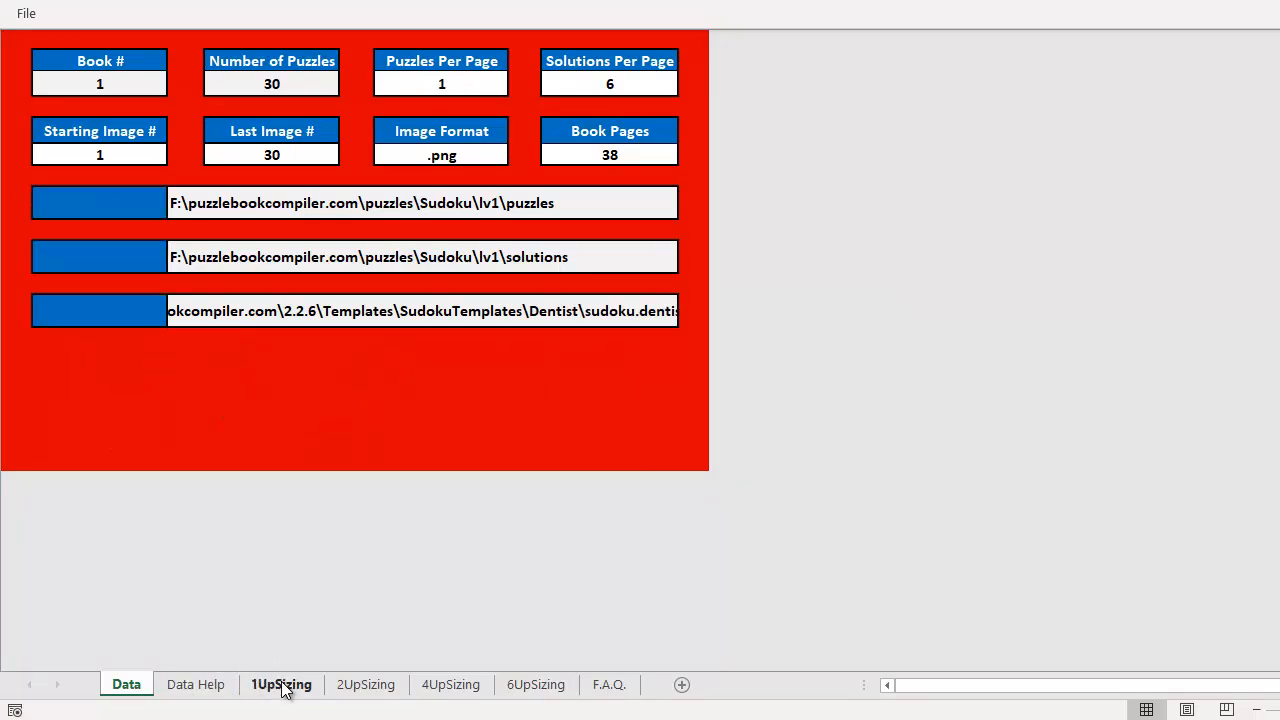